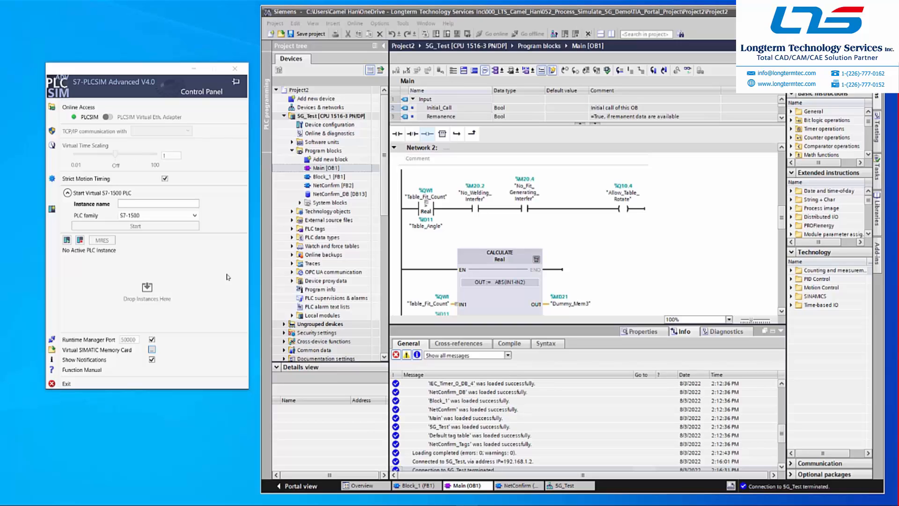
Start a virtual S7-1500 PLC with the instance name 5G_Test.
click(167, 203)
text(5G_)
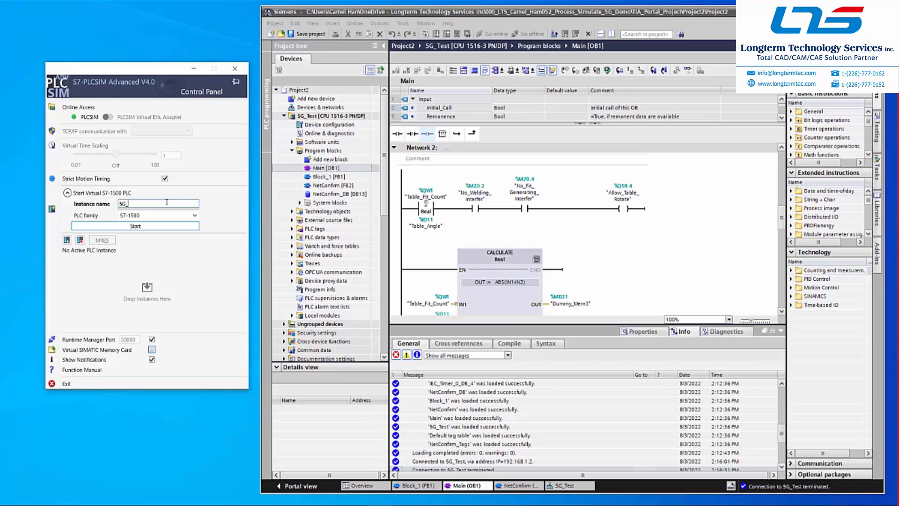
text(Test)
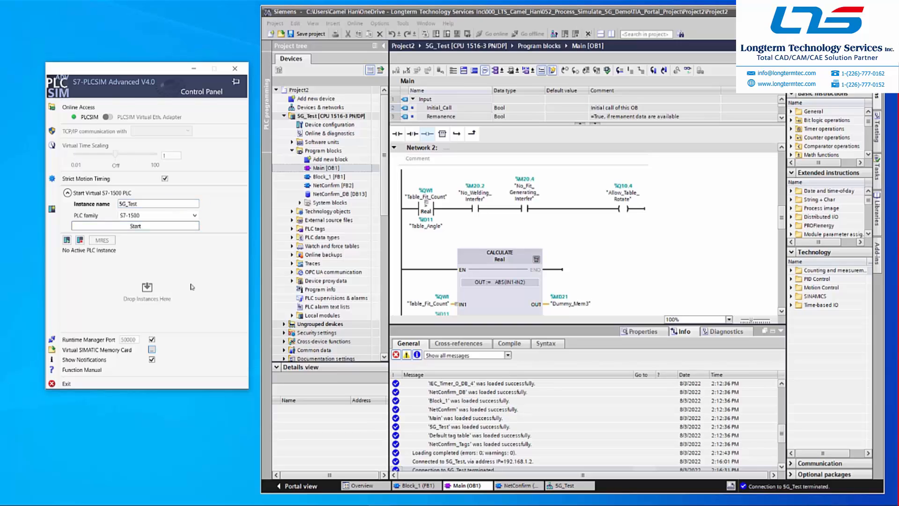
click(131, 227)
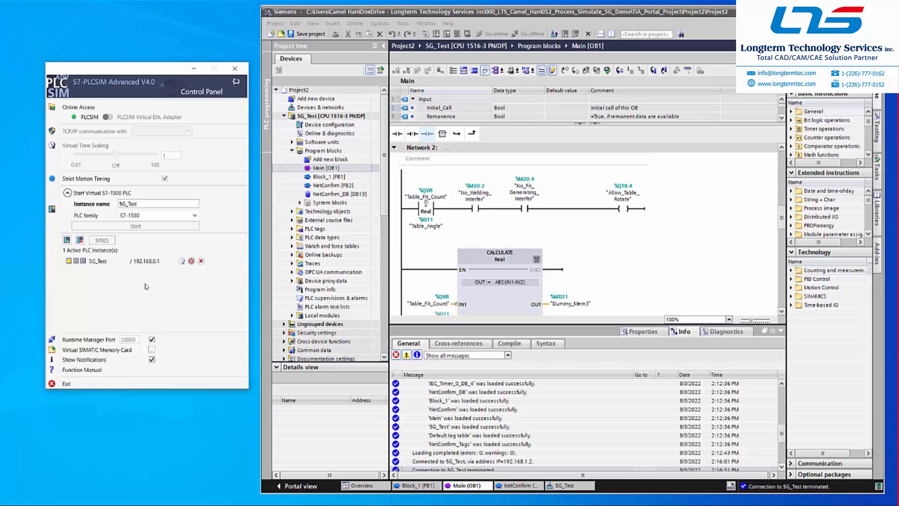
Switch to TIA Portal and load the 5G_Test software and text libraries into the simulated PLC.
click(531, 12)
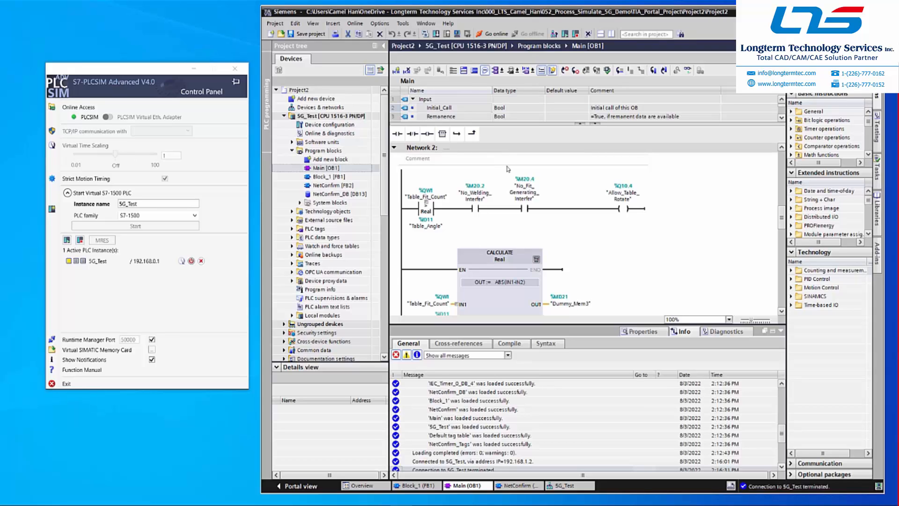
scroll(647, 220, down, 2)
scroll(646, 224, up, 4)
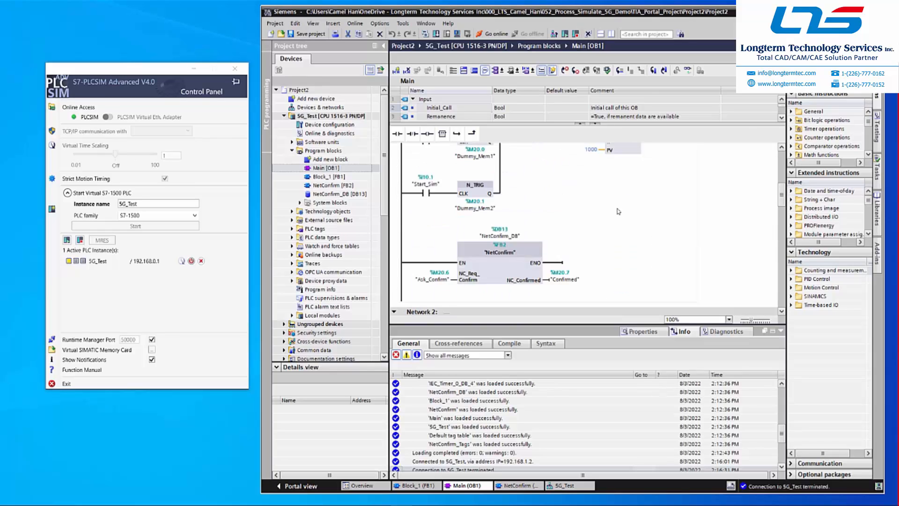
click(436, 34)
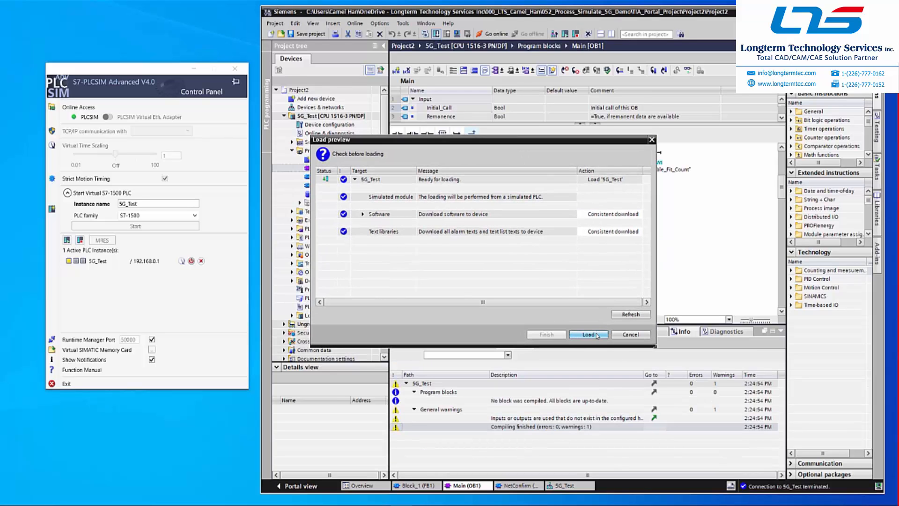
click(588, 334)
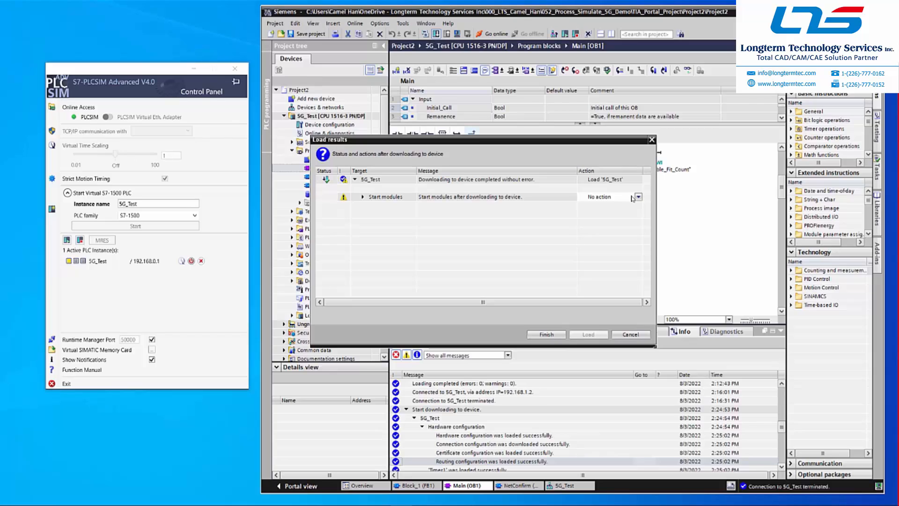
Set the action after downloading to Start module, finish the load, and return to the PLCSIM Advanced control panel.
click(638, 196)
click(603, 214)
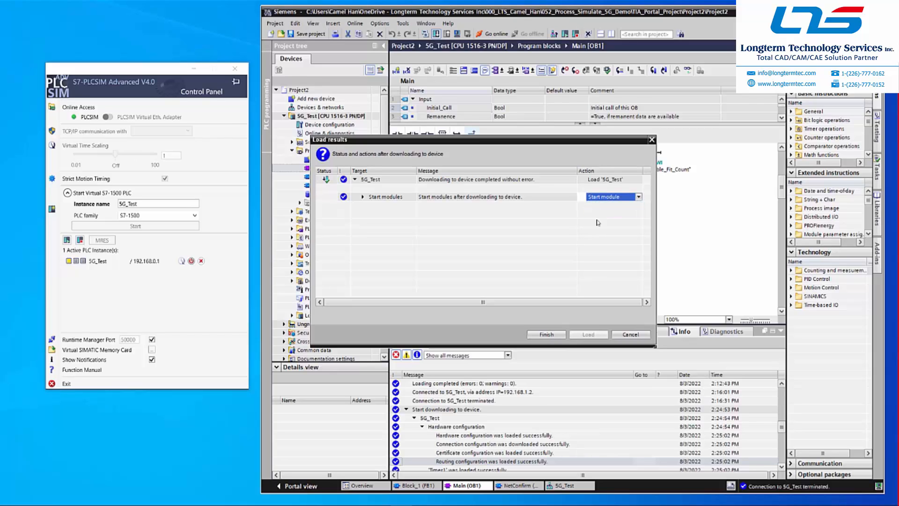
click(551, 334)
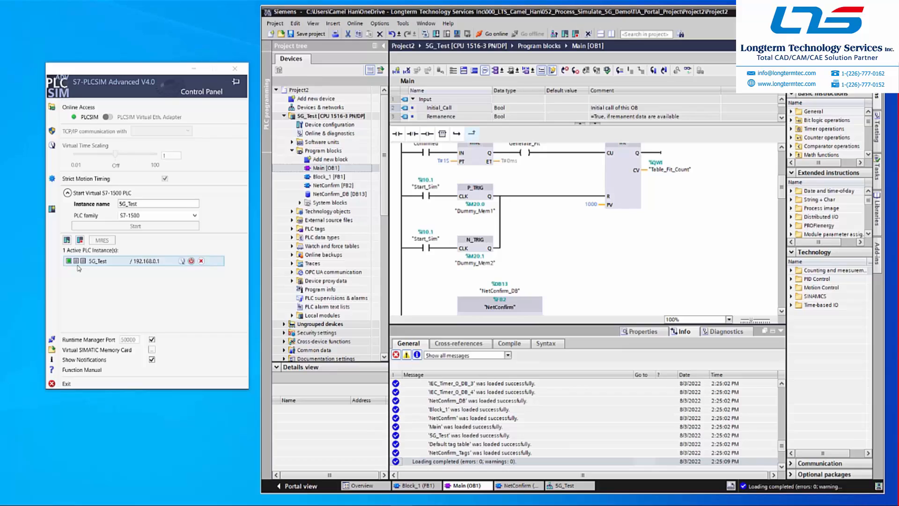
click(84, 279)
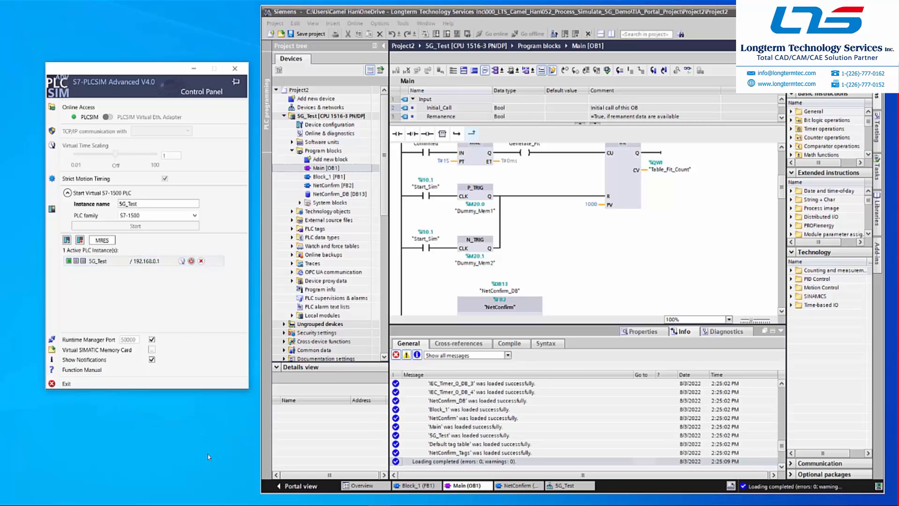
Switch to Process Simulate and add a PLCSIM Advanced external connection for instance 5G_Test to the PLC options.
click(246, 504)
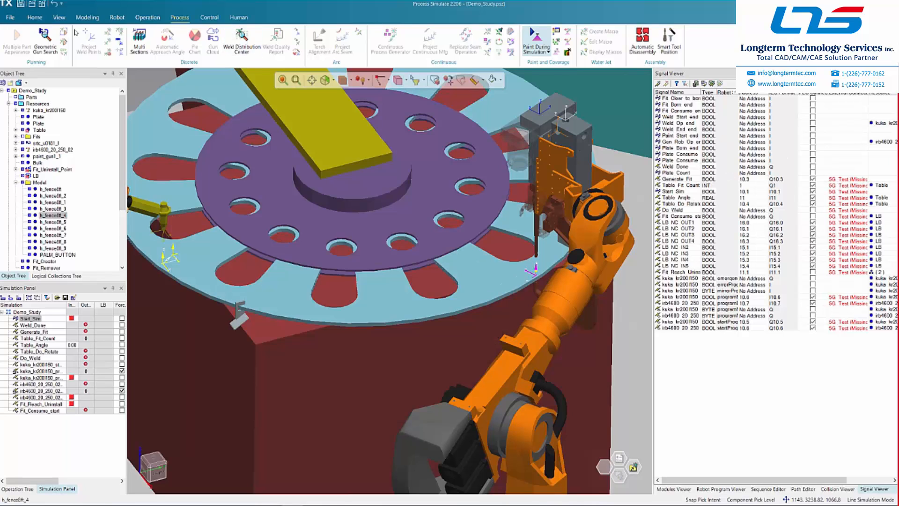
click(14, 21)
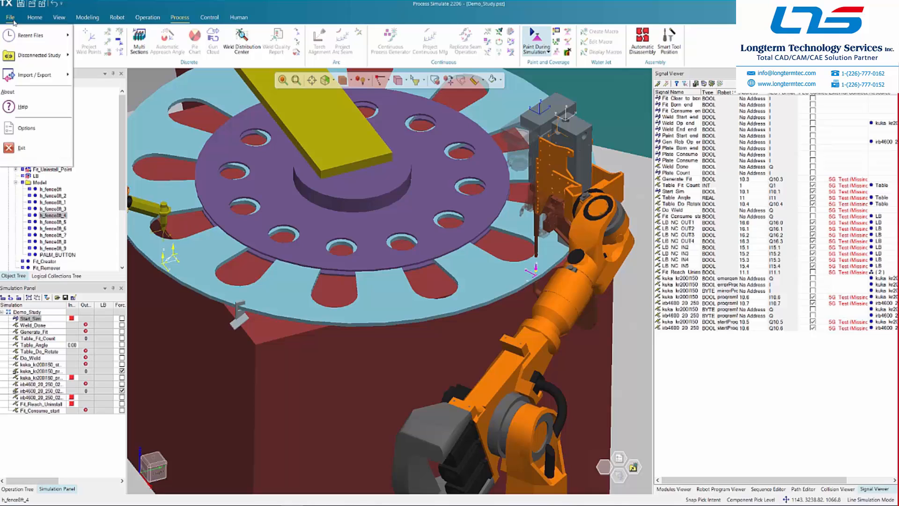
click(26, 128)
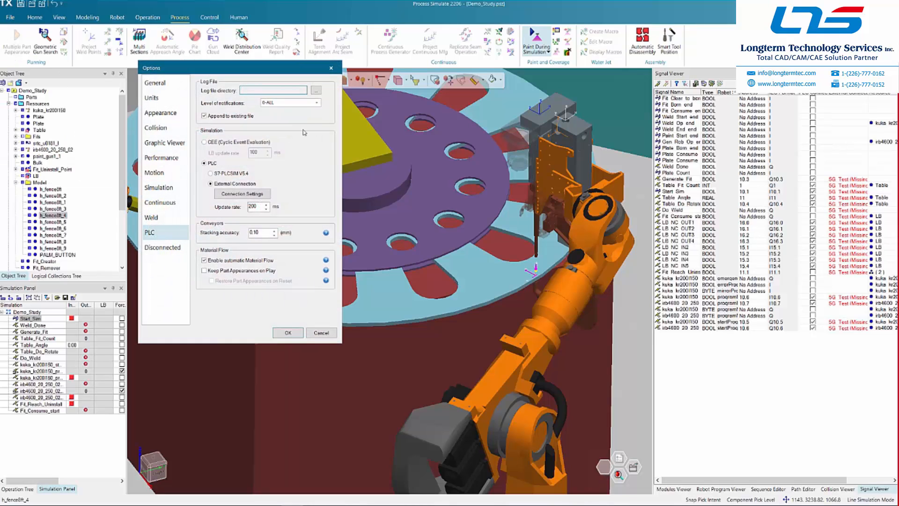
click(230, 199)
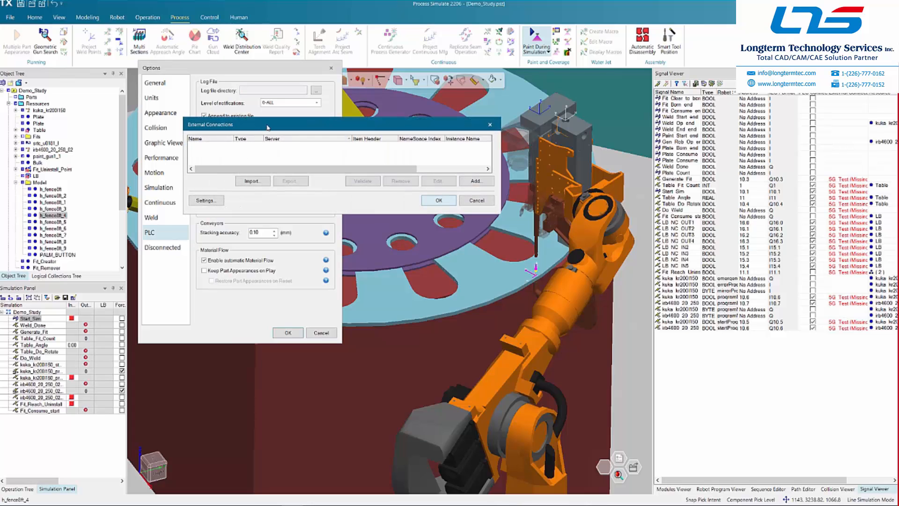
click(474, 181)
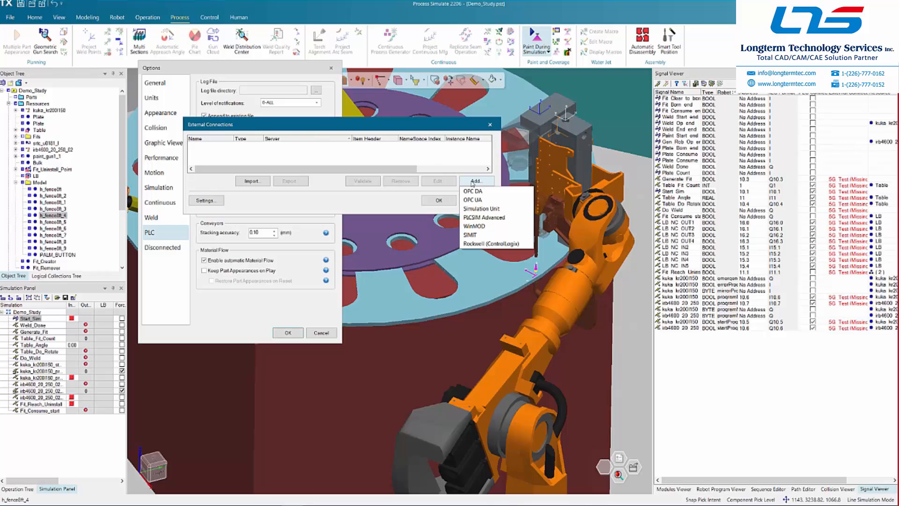
click(487, 217)
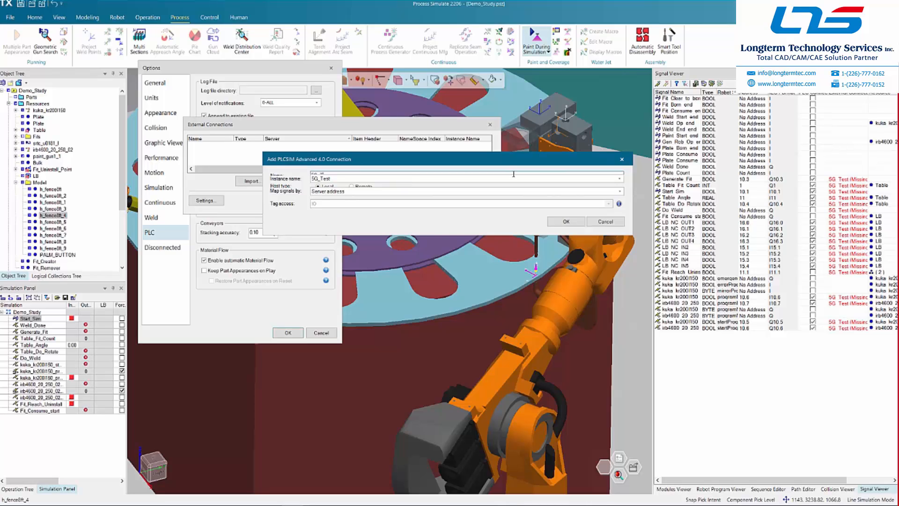
click(369, 179)
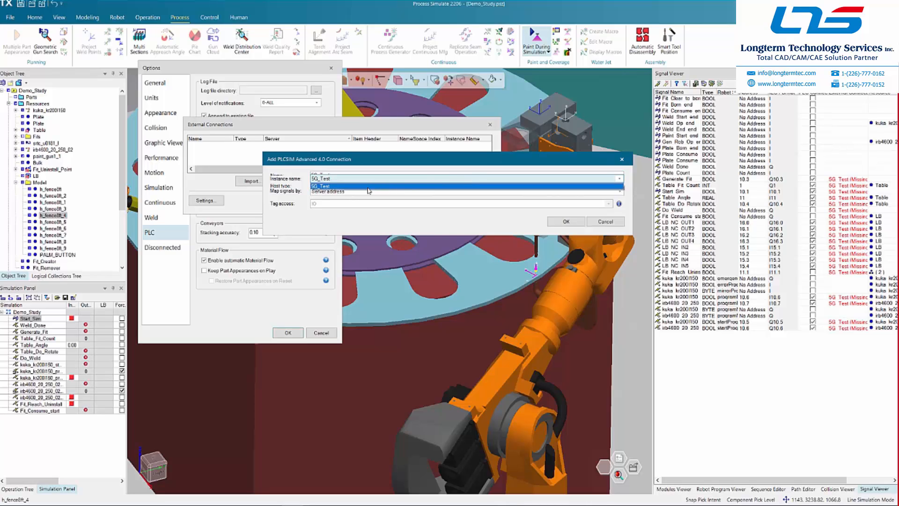
click(368, 187)
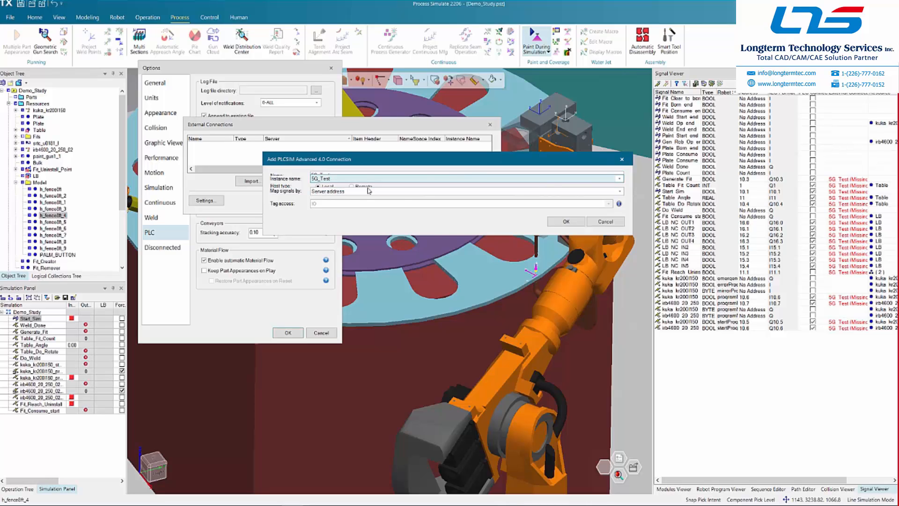
click(565, 223)
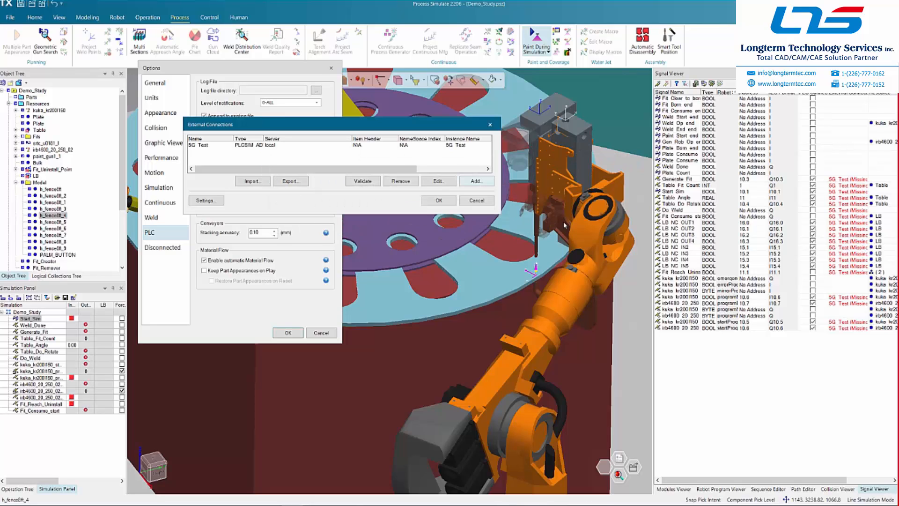
Validate the 5G_Test external connection and accept the connection and PLC option settings.
click(294, 147)
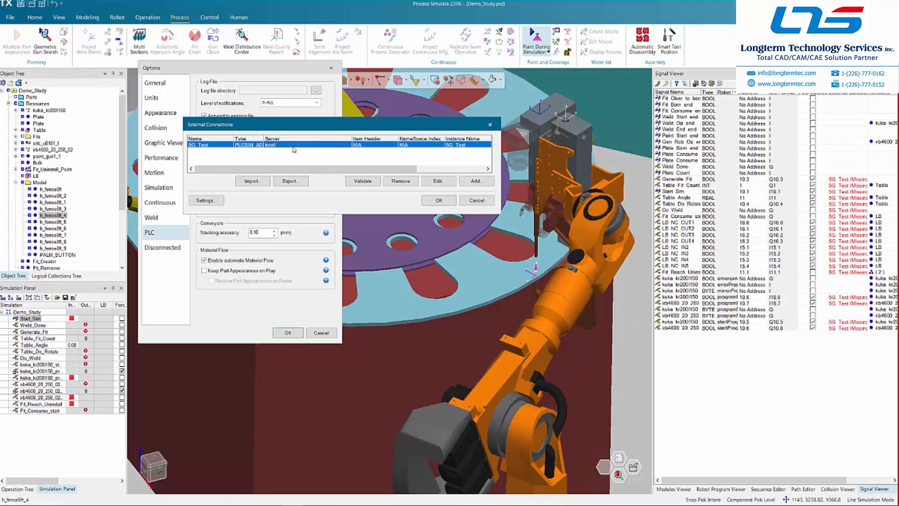
click(358, 182)
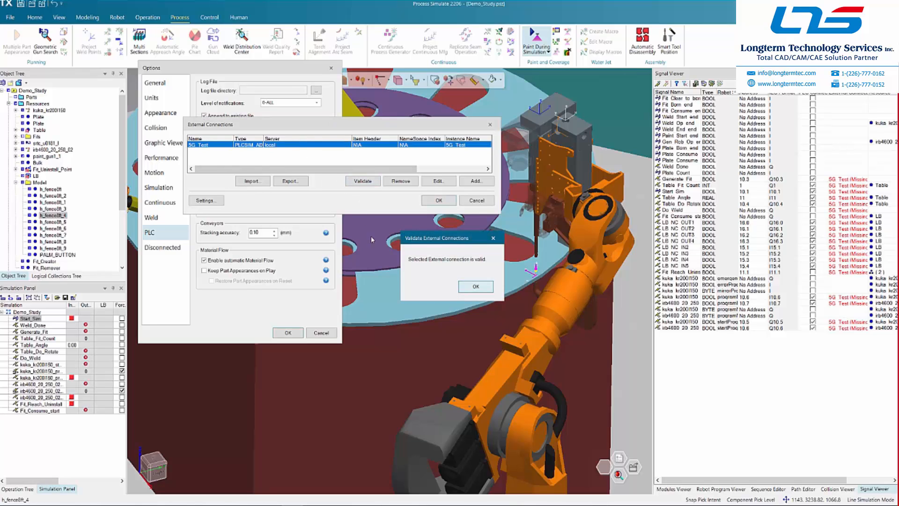
click(473, 286)
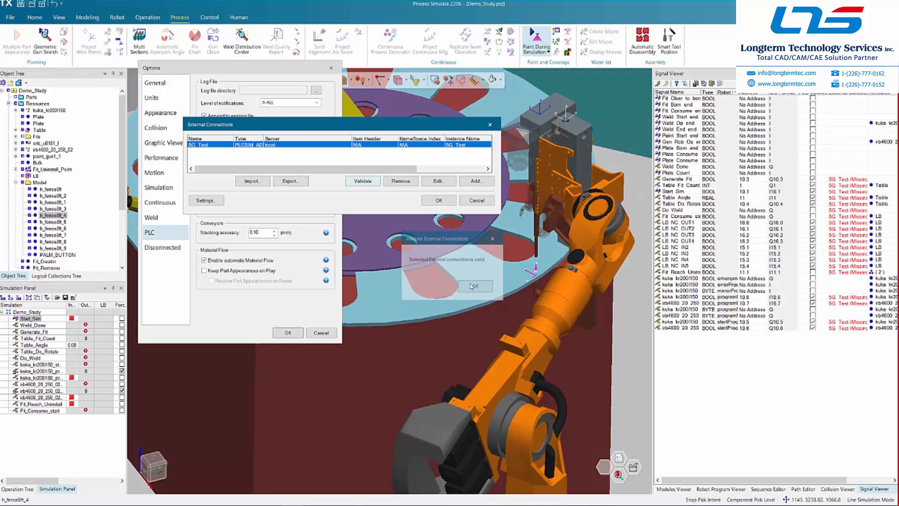
click(435, 201)
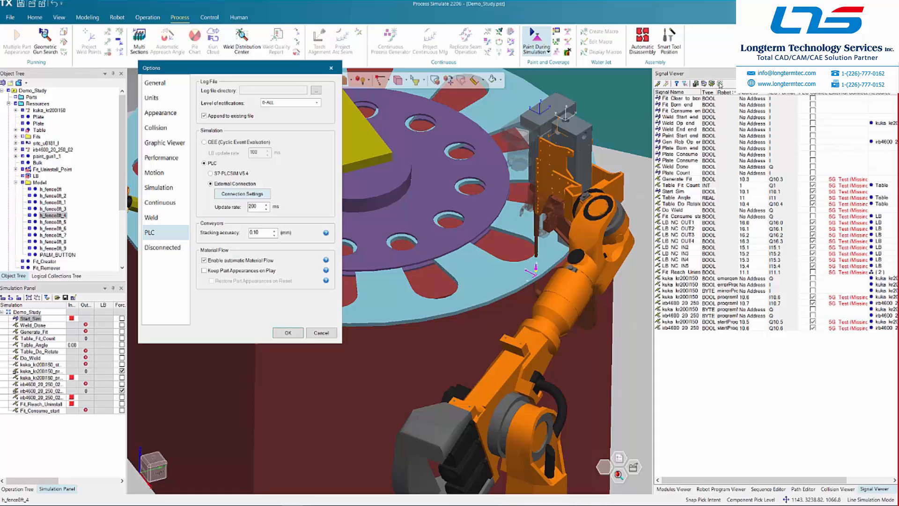
click(288, 333)
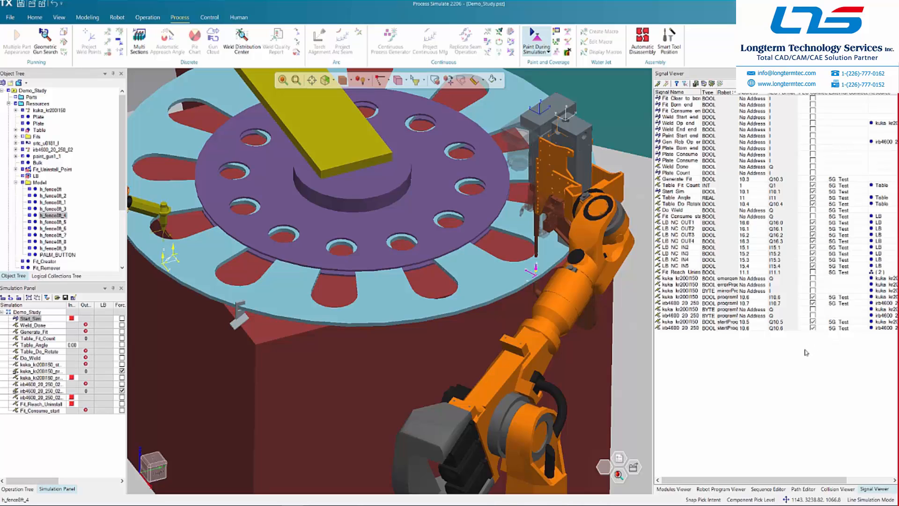
Run the line simulation from the Sequence Editor and switch on the Start_Sim input signal.
scroll(436, 306, down, 5)
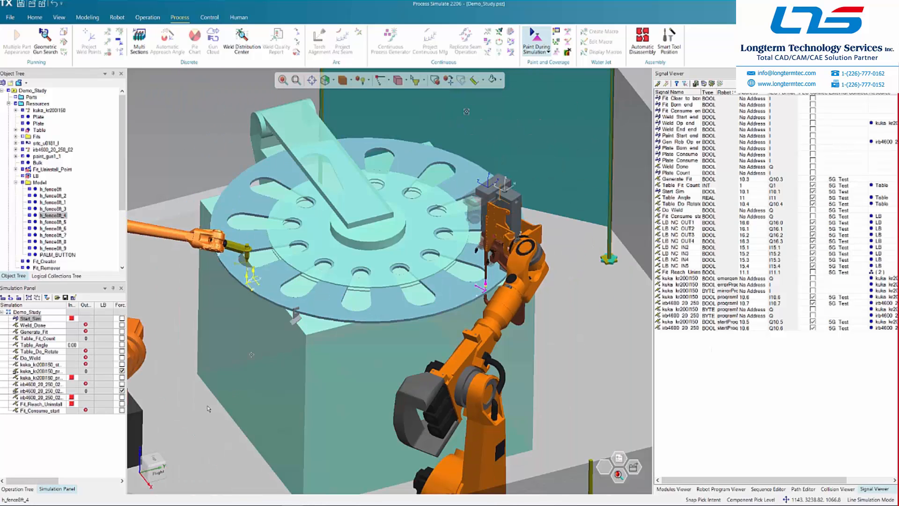
scroll(210, 394, up, 4)
drag(211, 394, 213, 401)
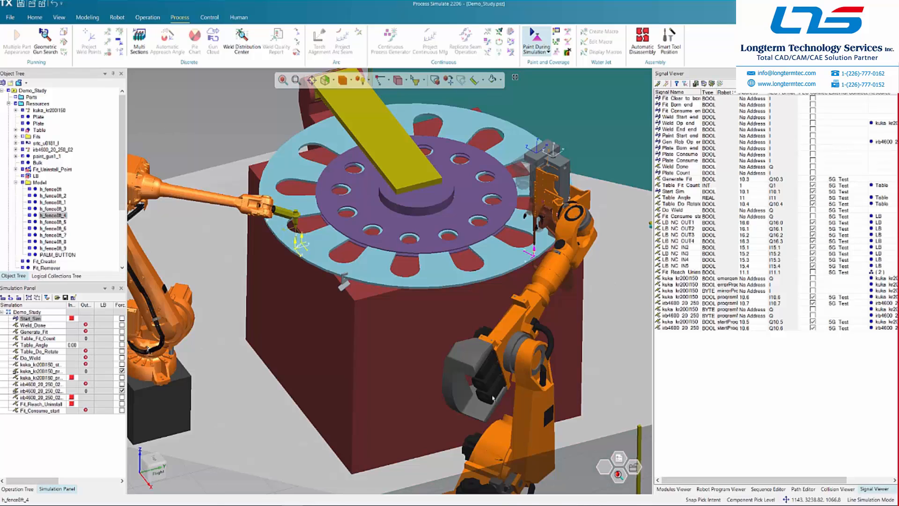
click(769, 489)
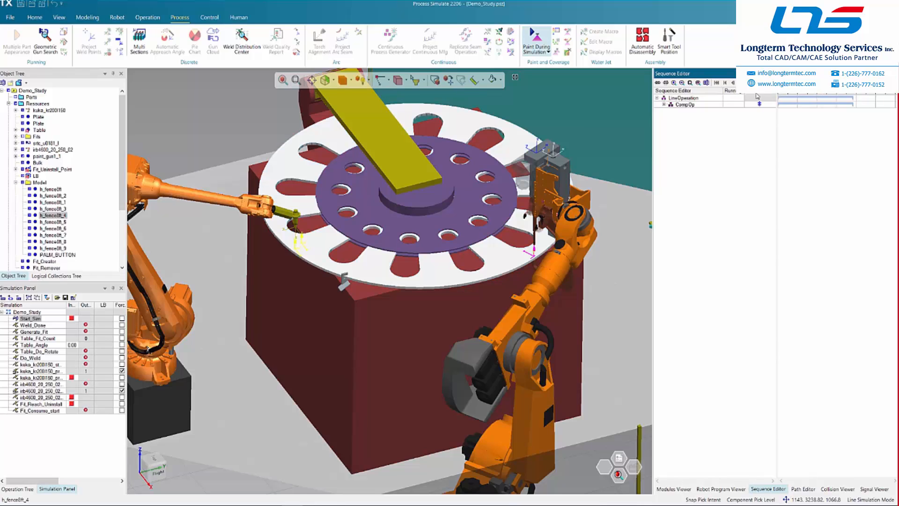
click(72, 319)
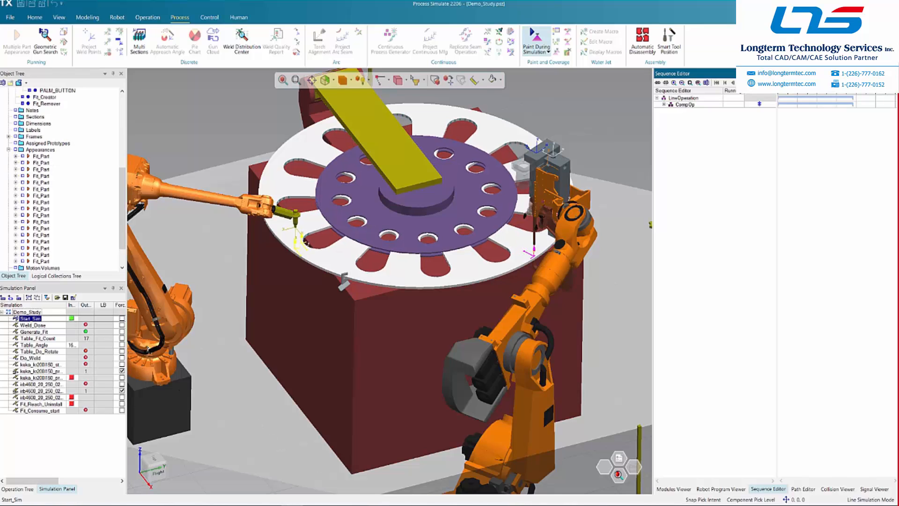
Switch to TIA Portal, go online with 5G_Test, and turn on monitoring for the Main [OB1] block.
mouse_move(379, 504)
click(400, 505)
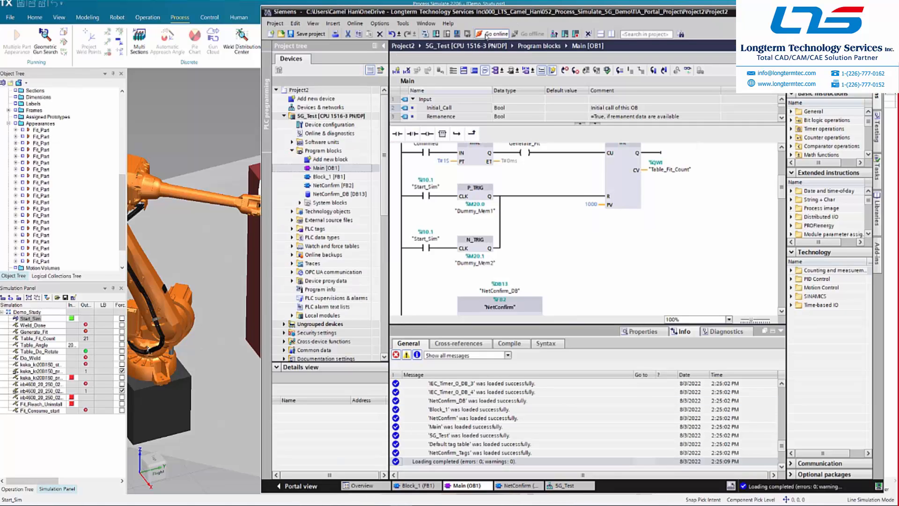
click(485, 37)
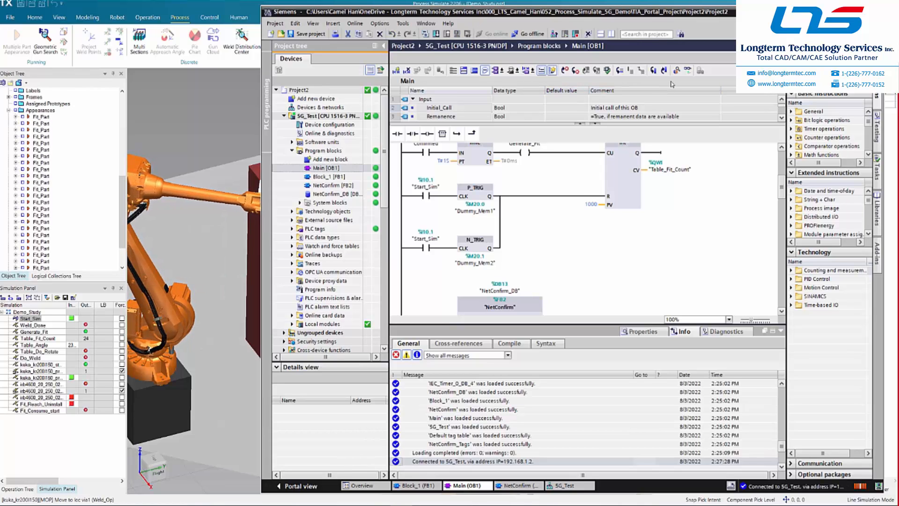
click(687, 71)
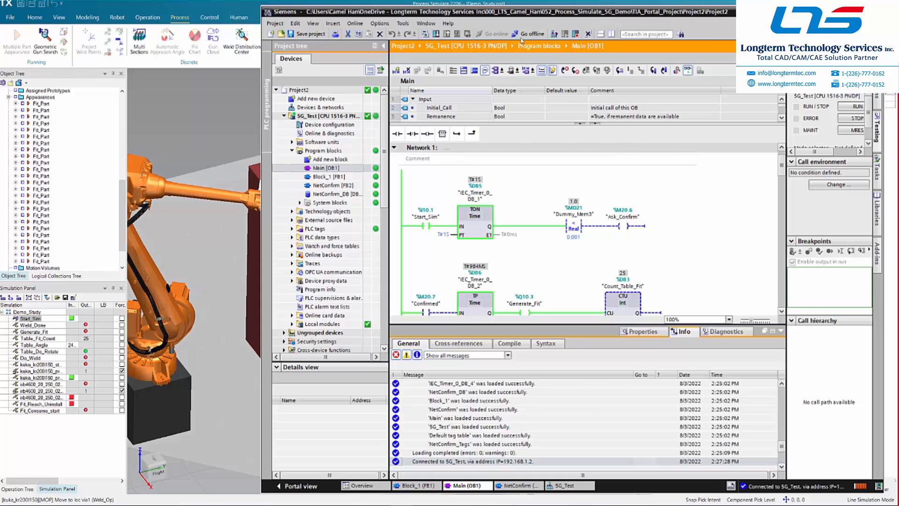
Place the TIA Portal window beside the robot cell, examine the live ladder networks of Main [OB1], and return to Process Simulate.
drag(524, 12, 662, 23)
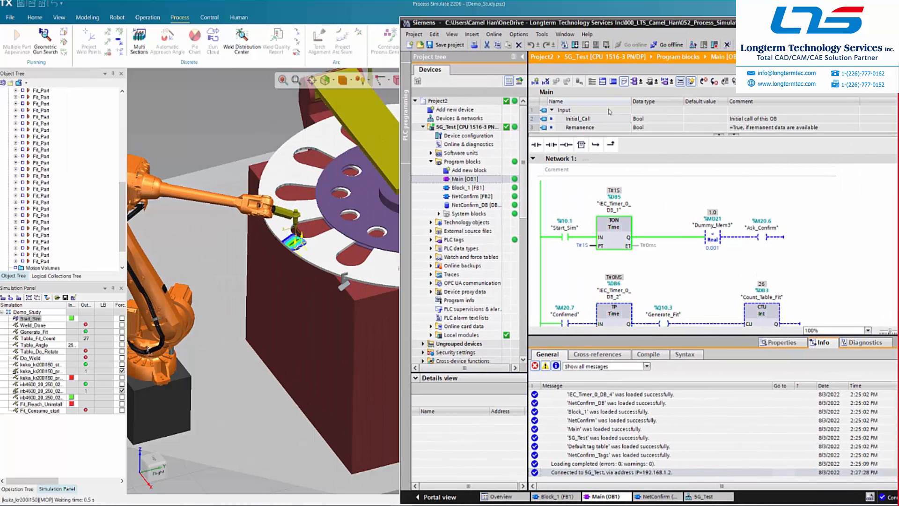
scroll(662, 230, down, 2)
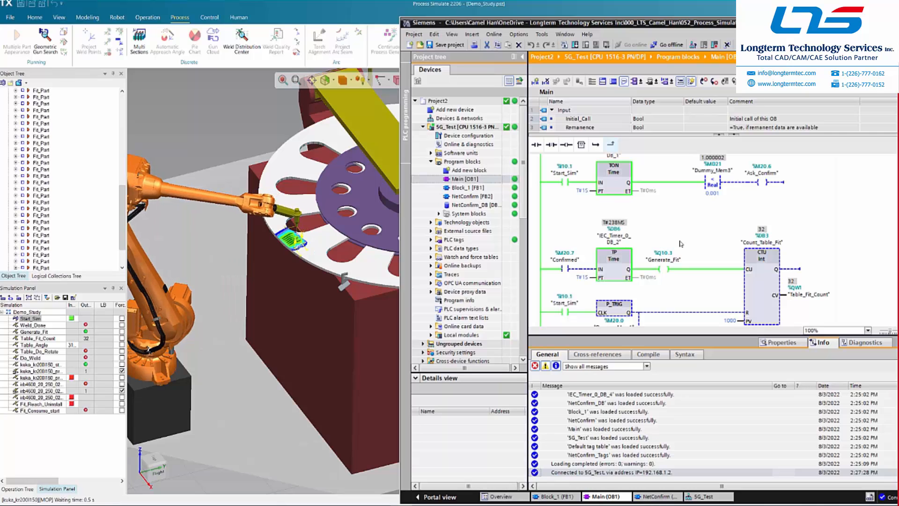
scroll(680, 244, down, 6)
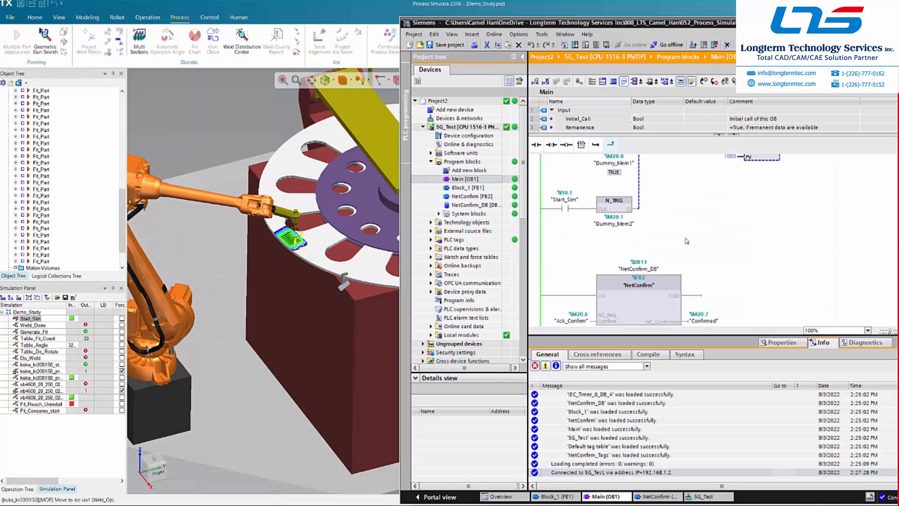
scroll(687, 241, down, 3)
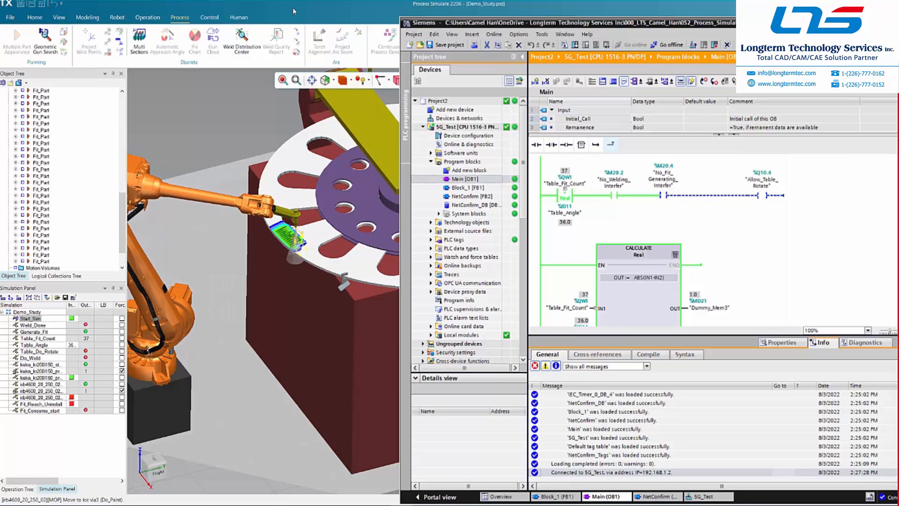
click(313, 7)
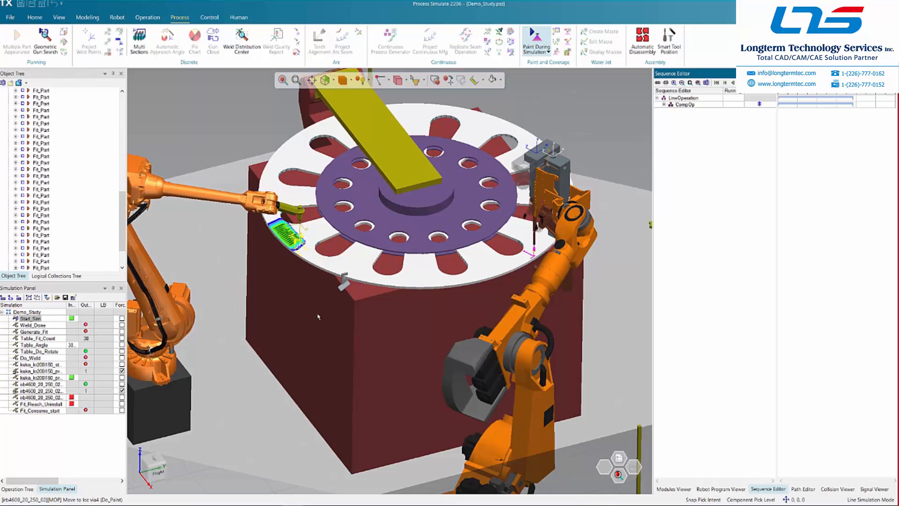